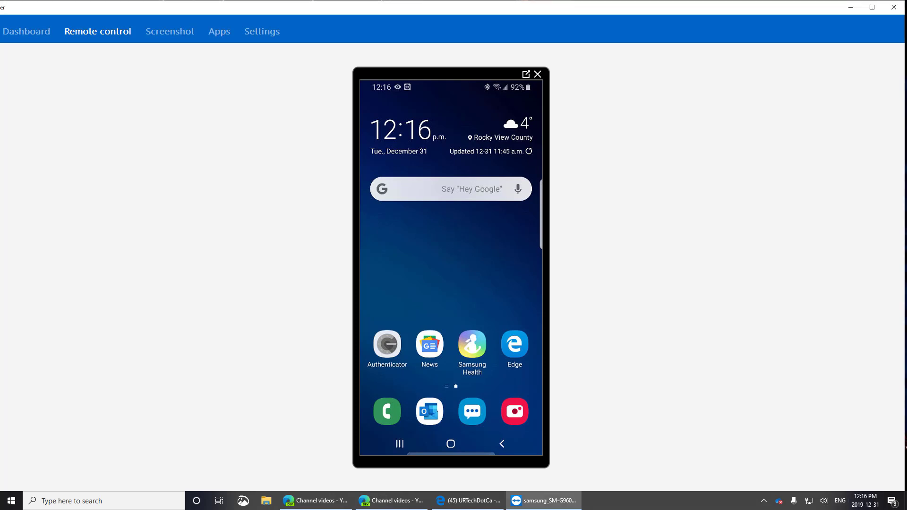
# Step: Start a new live stream in YouTube Studio titled 'dddddd'
pyautogui.click(475, 502)
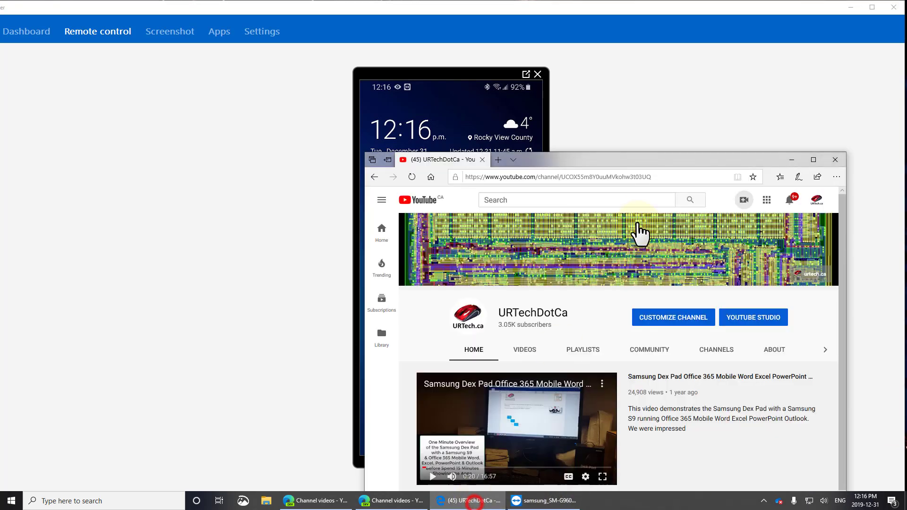
pyautogui.moveTo(668, 161); pyautogui.dragTo(533, 90)
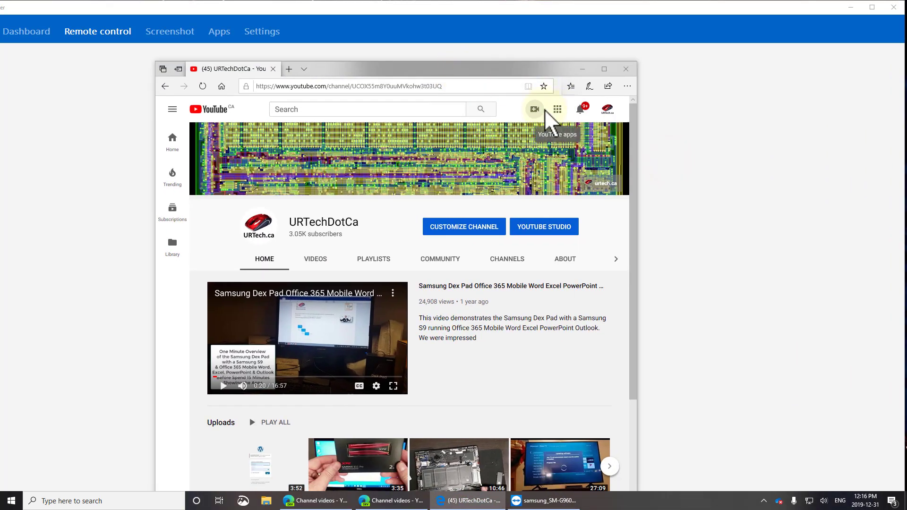
pyautogui.click(535, 109)
pyautogui.click(562, 153)
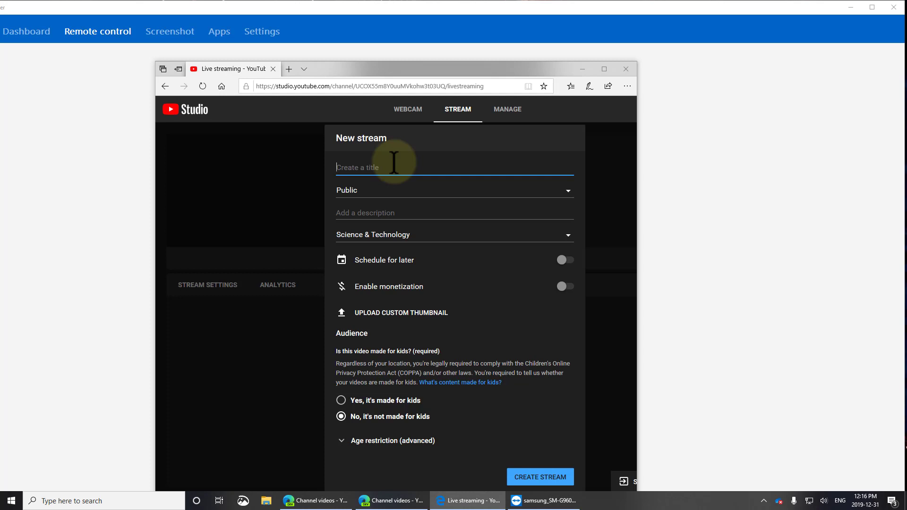
pyautogui.write('dddddd')
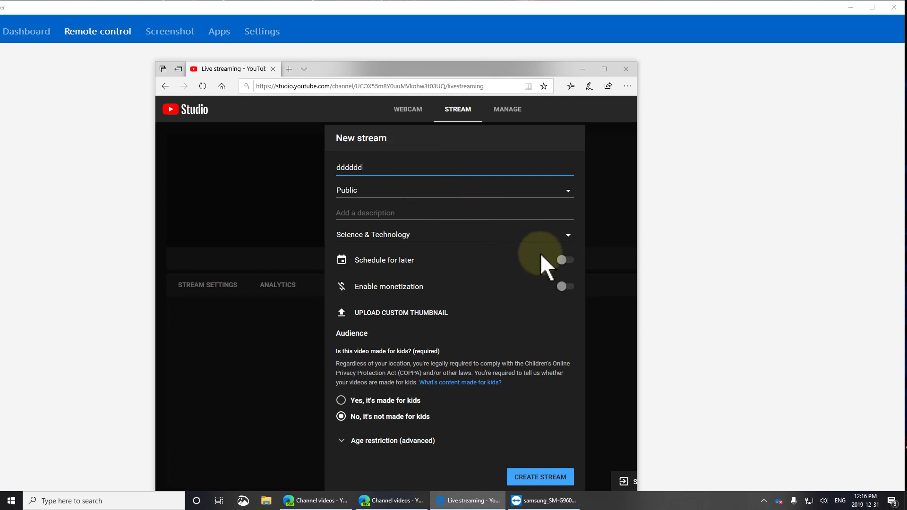
# Step: Schedule the stream for Dec 31 at 12:20 PM and create it
pyautogui.click(562, 261)
pyautogui.click(500, 280)
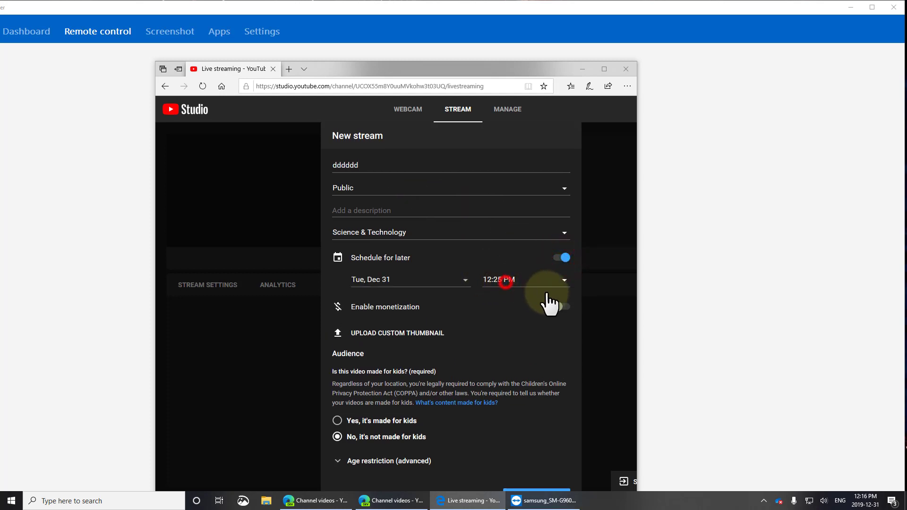
pyautogui.click(563, 279)
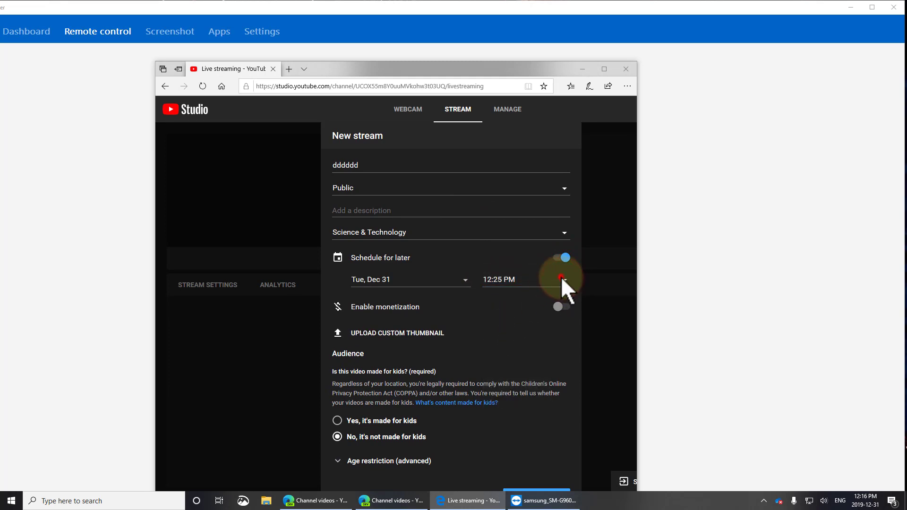
pyautogui.click(565, 280)
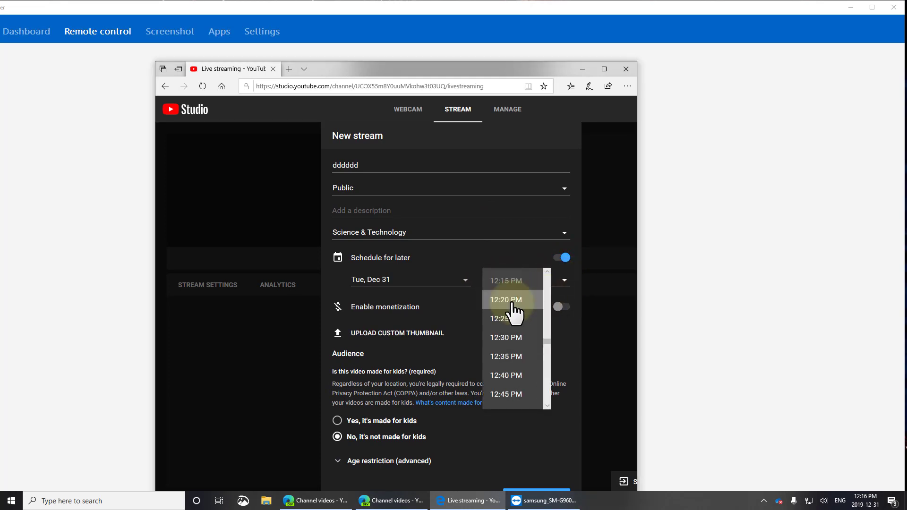
pyautogui.click(515, 310)
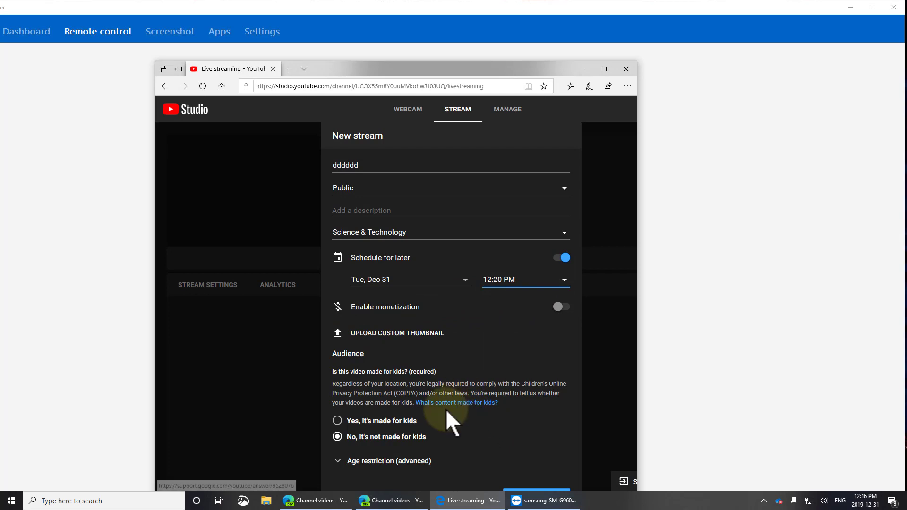
pyautogui.scroll(-1, 560, 473)
pyautogui.click(543, 477)
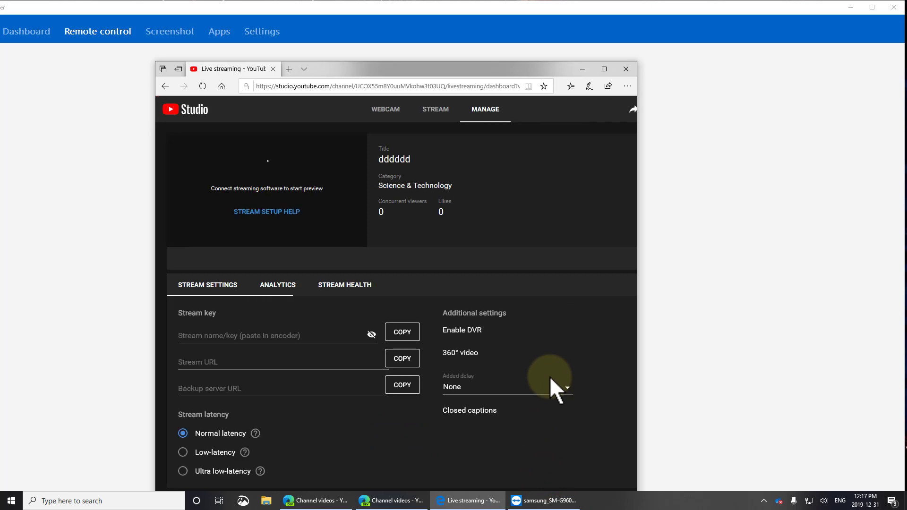
# Step: Switch to the phone mirror and open YouTube on the phone
pyautogui.hotkey('alt', 'Tab')
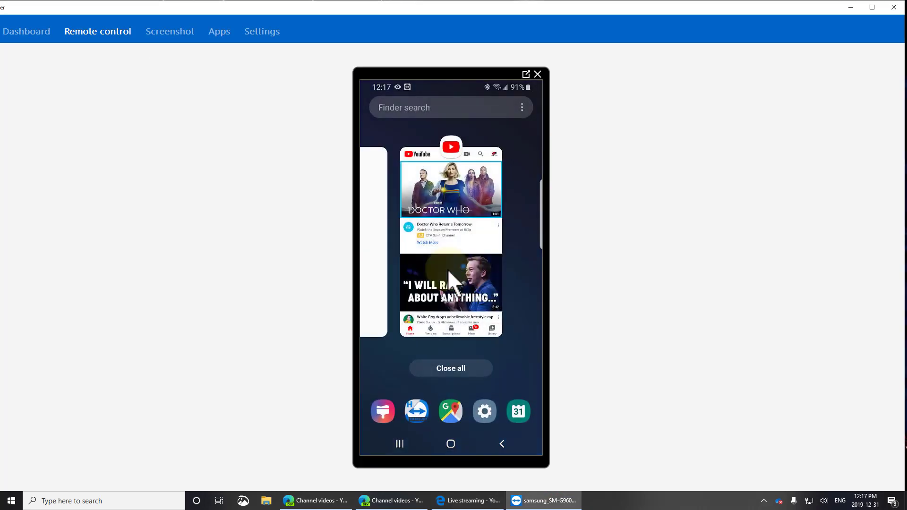
pyautogui.click(447, 269)
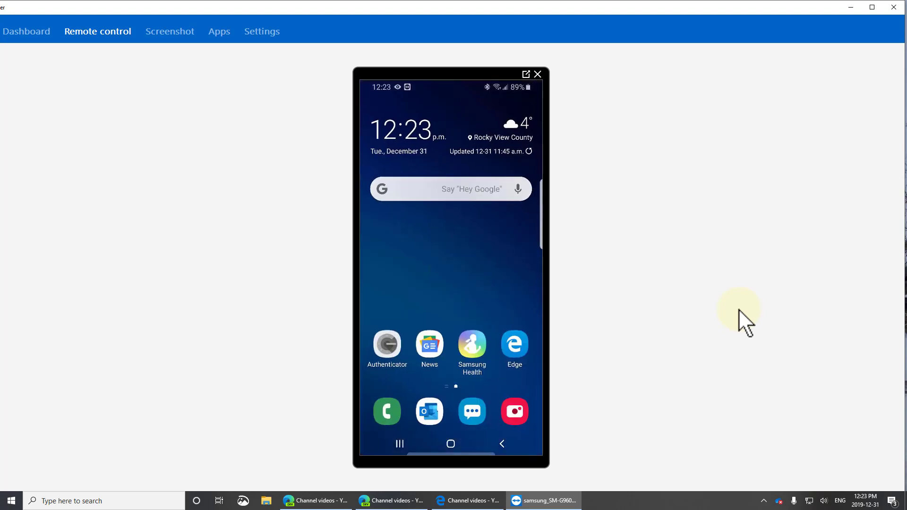
# Step: Go to YouTube Studio and show the channel's live streams list
pyautogui.click(473, 500)
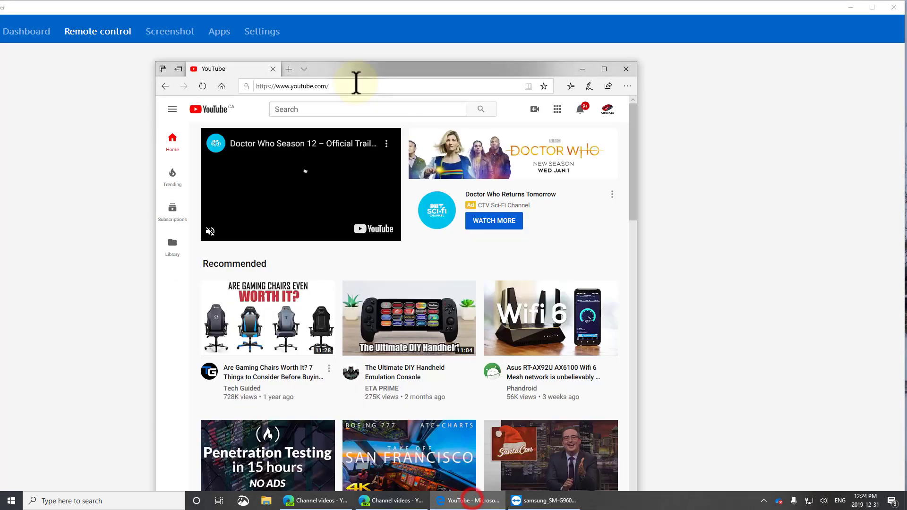
pyautogui.click(608, 110)
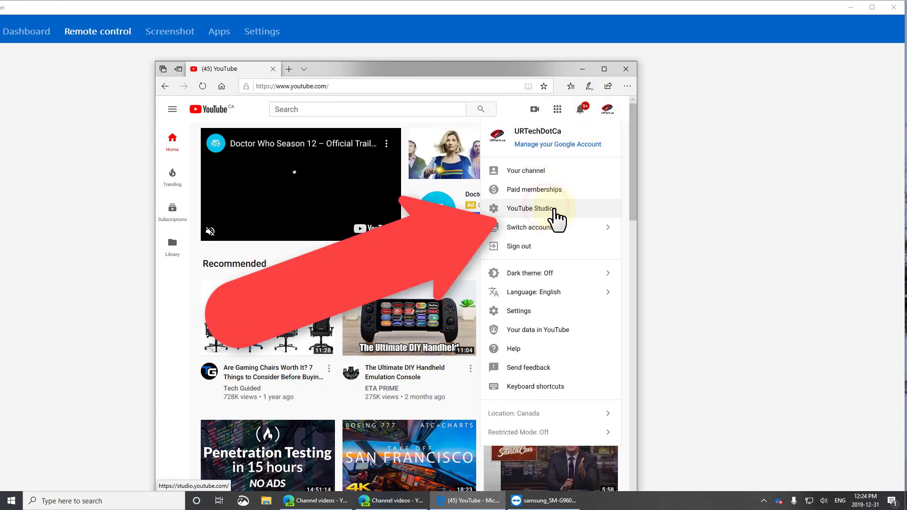
pyautogui.click(515, 212)
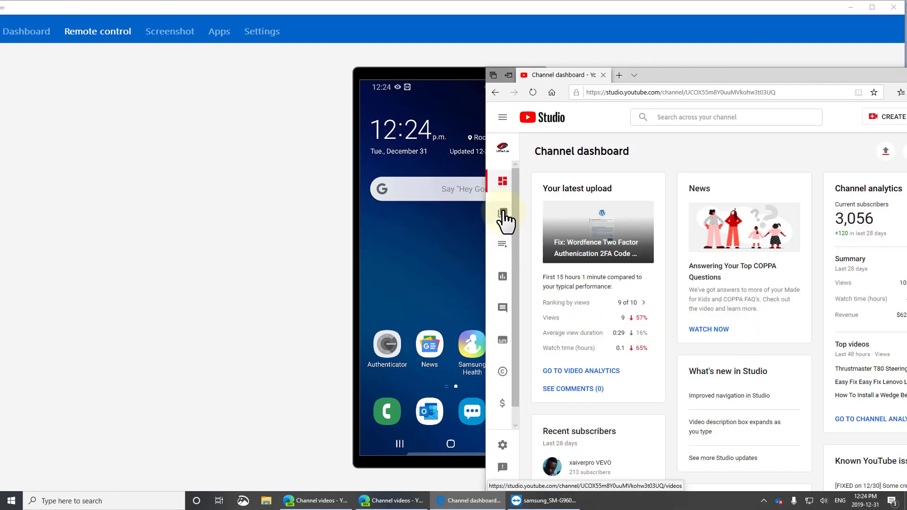
pyautogui.click(503, 214)
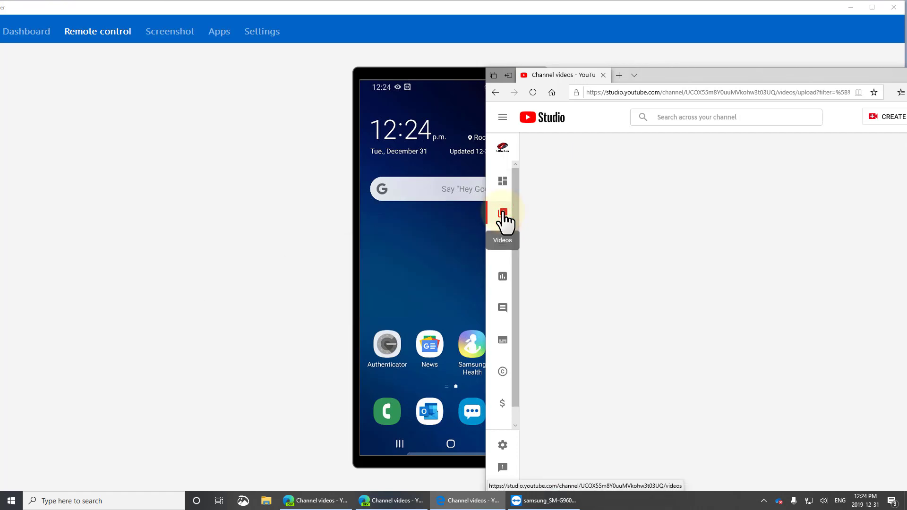
pyautogui.click(588, 177)
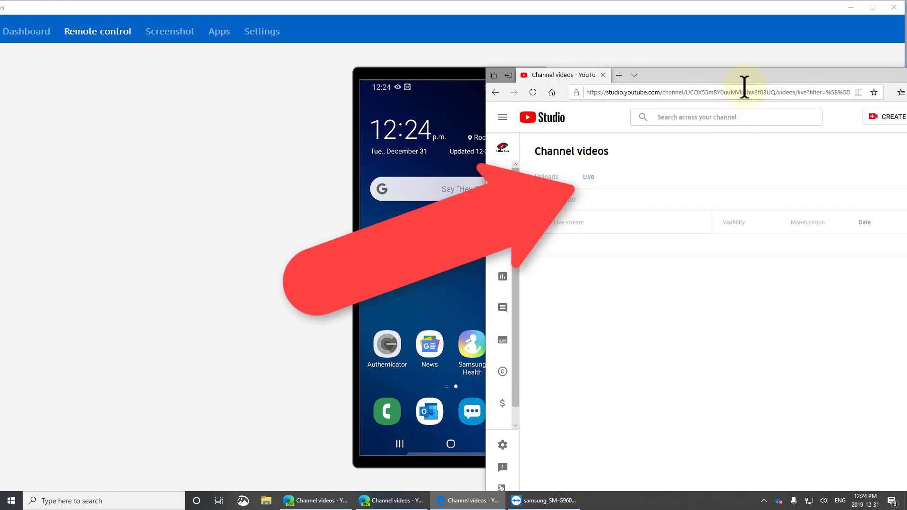
# Step: Open the upcoming Ddddff stream's details page for editing
pyautogui.moveTo(747, 76); pyautogui.dragTo(381, 52)
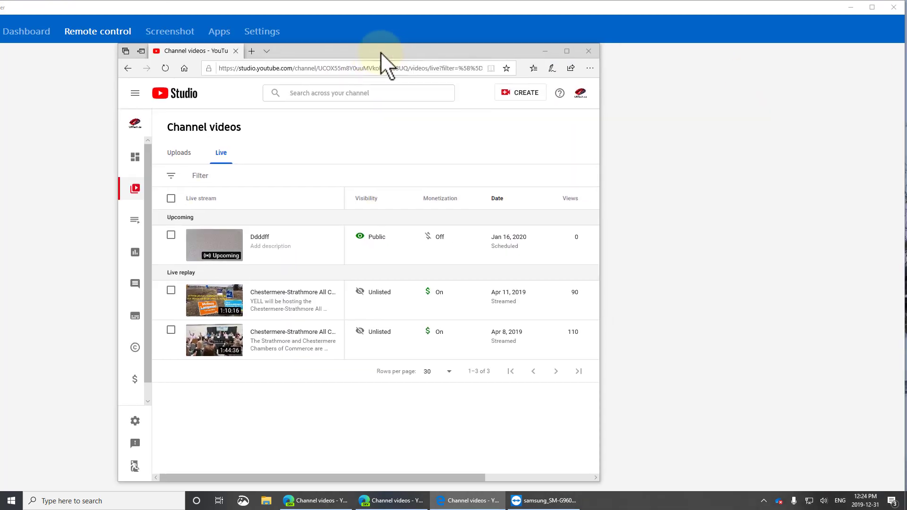
pyautogui.moveTo(282, 234)
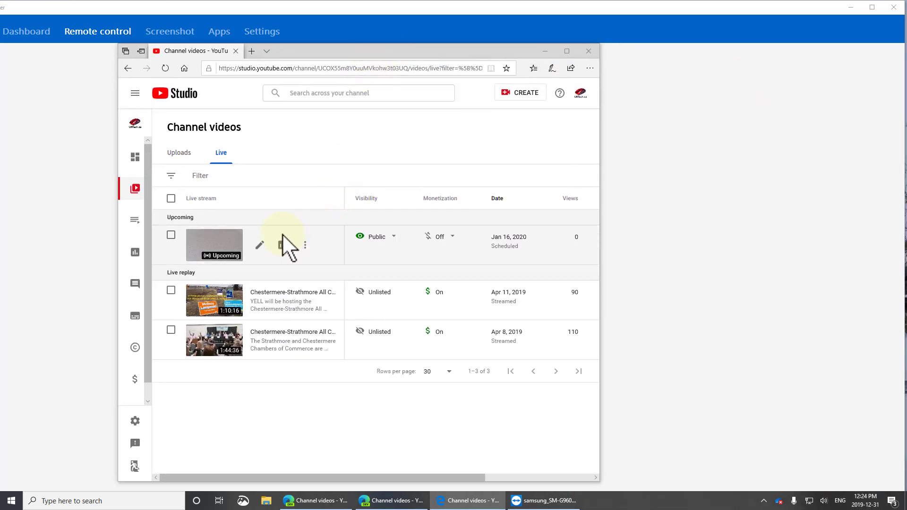
pyautogui.click(260, 245)
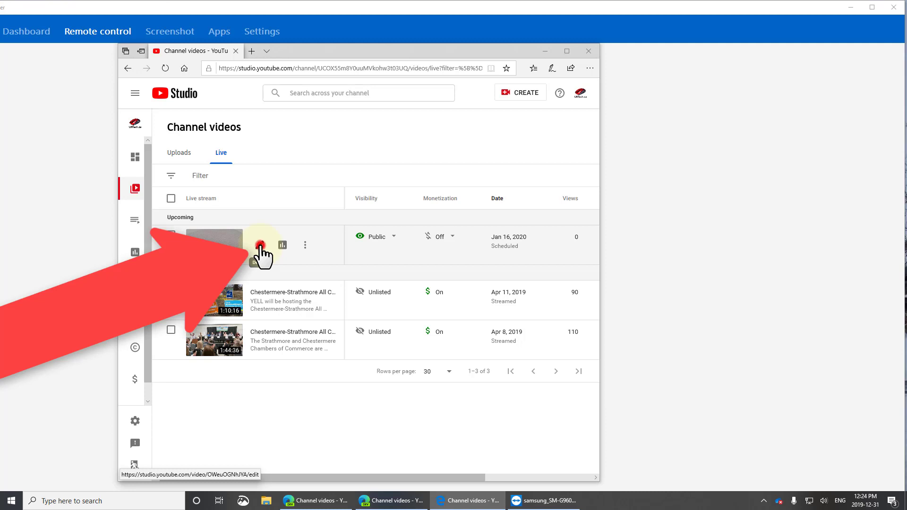
pyautogui.moveTo(601, 248); pyautogui.dragTo(759, 236)
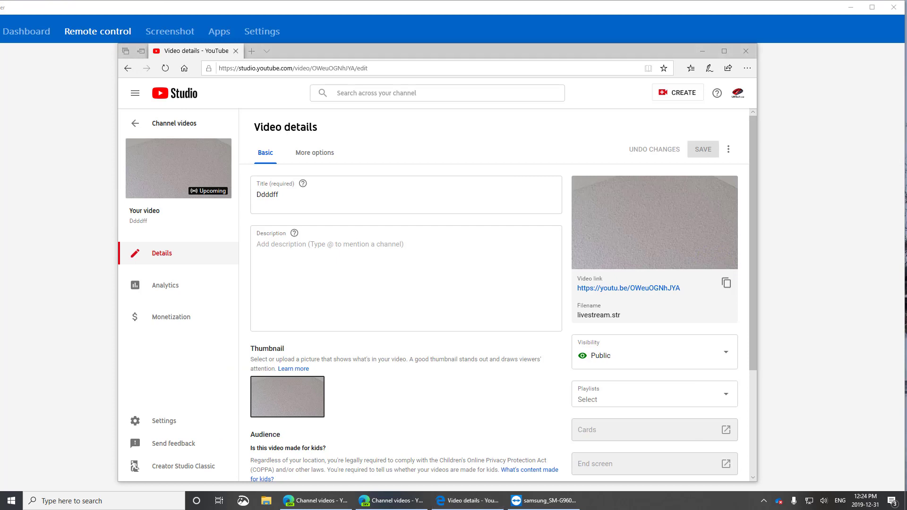
# Step: Retitle the stream 'Alberta Fair Deal Panel - Airdrie - Jan 16 6:30pm - Live Stream' and paste the town hall description
pyautogui.tripleClick(268, 194)
pyautogui.write('Alberta Fair Deal Panel - Airdrie - Jan 16 6:30pm - Live Stream')
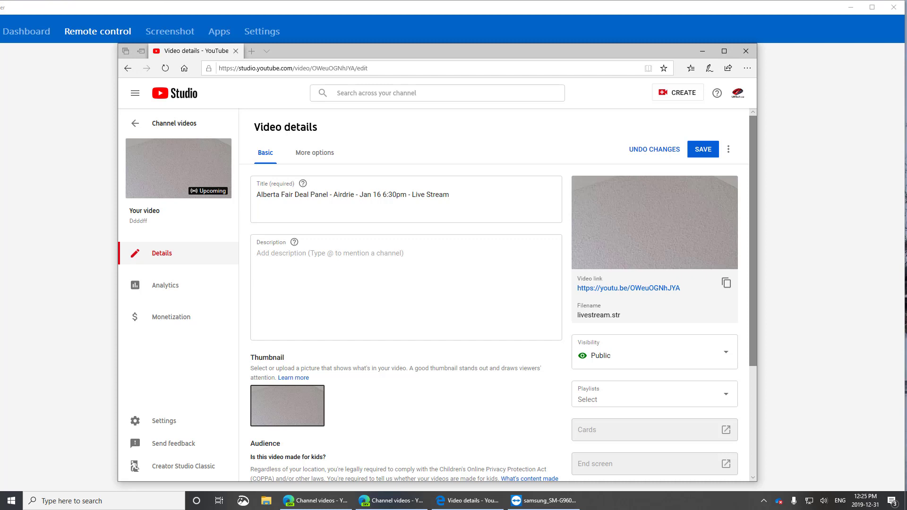
pyautogui.click(371, 268)
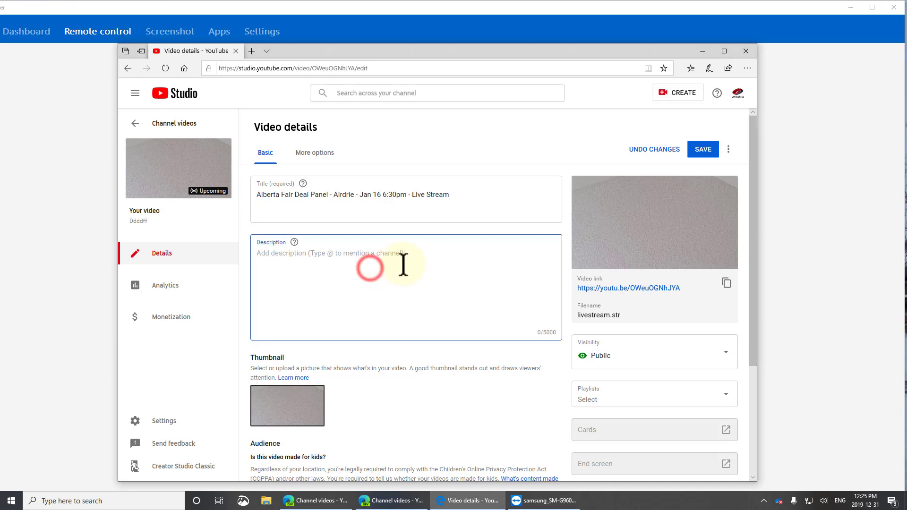
pyautogui.write('Live Stream: On Thursday, January 16th, 2020, Premier Jason Kenney’s "Fair Deal Panel" will hold a public town hall in Airdrie at the Town & Country Centre from 6:30pm - 8:30pm, to hear feedback on various ideas for how Alberta can secure a stronger and more equitable arrangement within Canada. Preston Manning, Donna Kennedy-Glans, Drew Barnes and several other prominent Albertans are serving as panel members.')
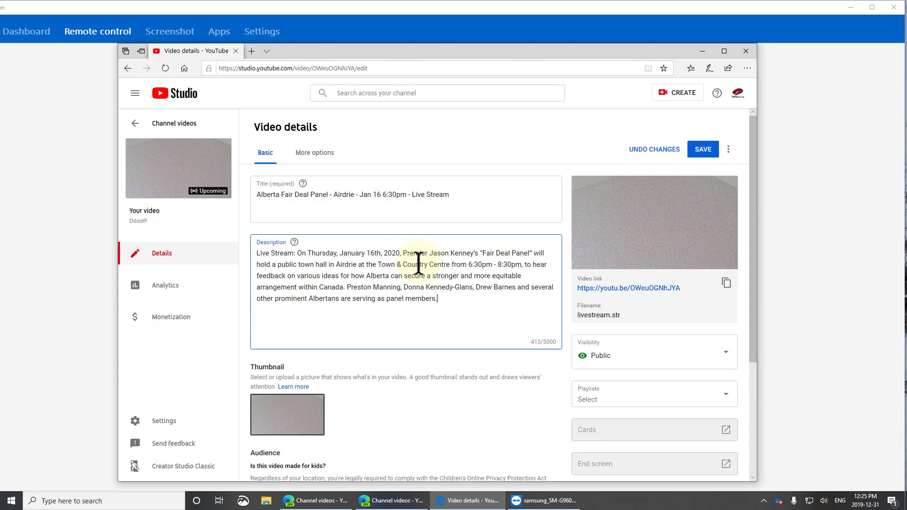
pyautogui.scroll(-2, 419, 264)
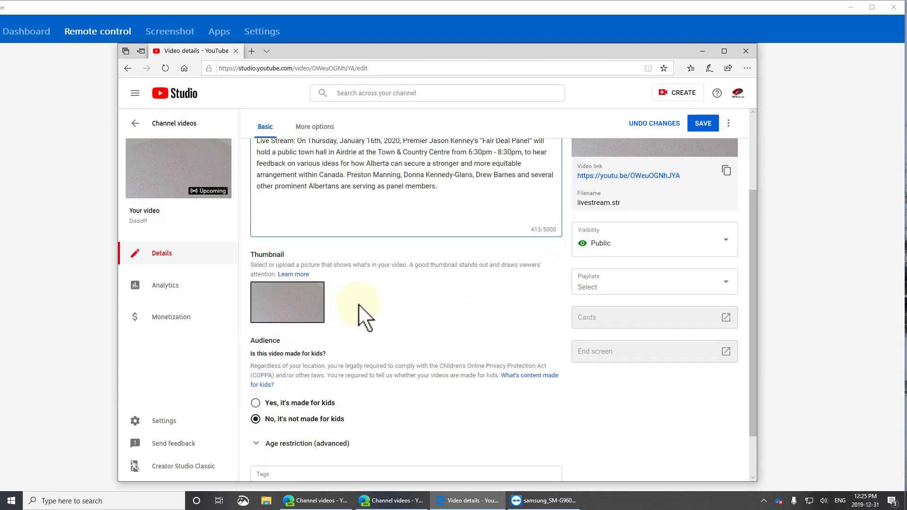
# Step: Replace the stream thumbnail with the Fair Deal Panel image
pyautogui.click(314, 291)
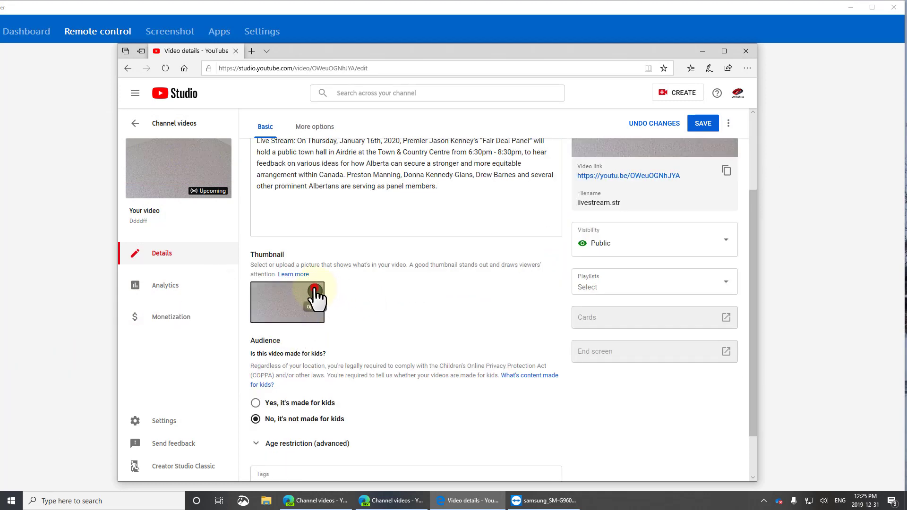
pyautogui.click(280, 294)
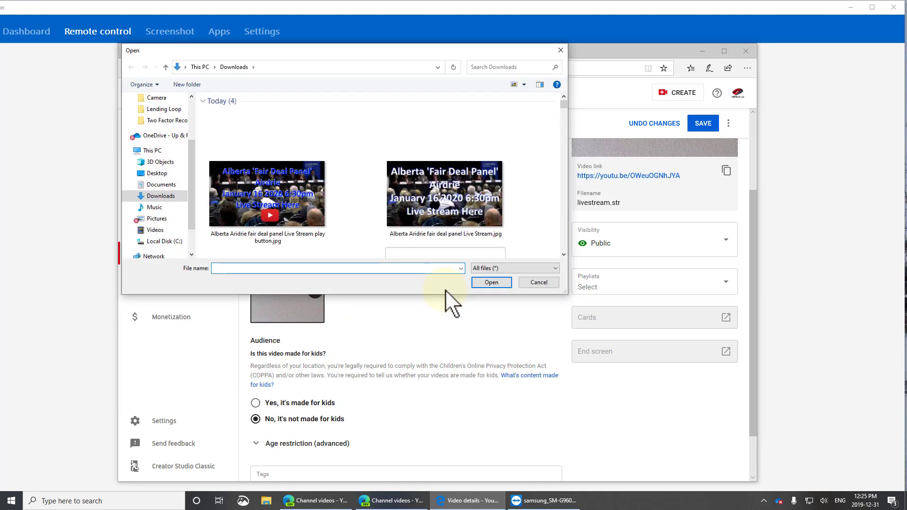
pyautogui.doubleClick(307, 213)
pyautogui.scroll(-1, 492, 304)
# Step: Add tags Airdrie, UCP, Alberta, Fair Deal Panel and show the advanced settings
pyautogui.click(290, 431)
pyautogui.write('Airdrie, UCP, Alberta, Fair Deal Panel')
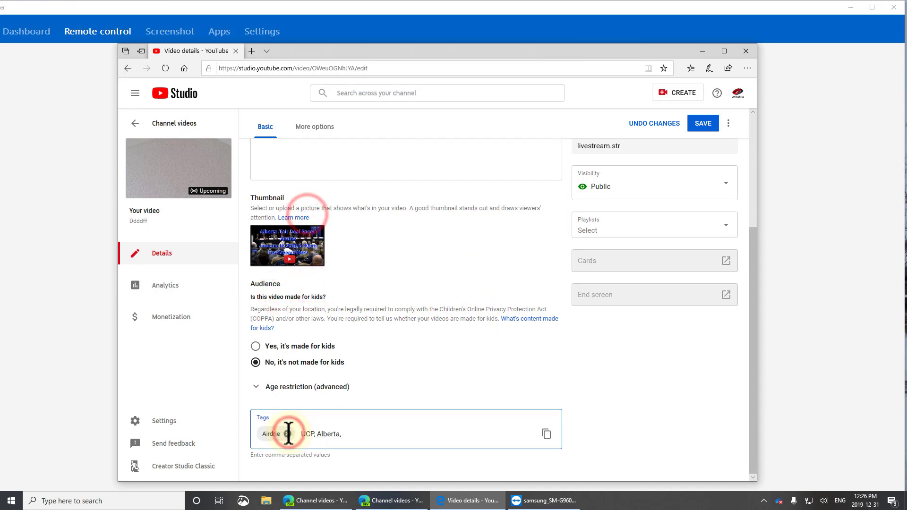
pyautogui.click(403, 346)
pyautogui.click(324, 125)
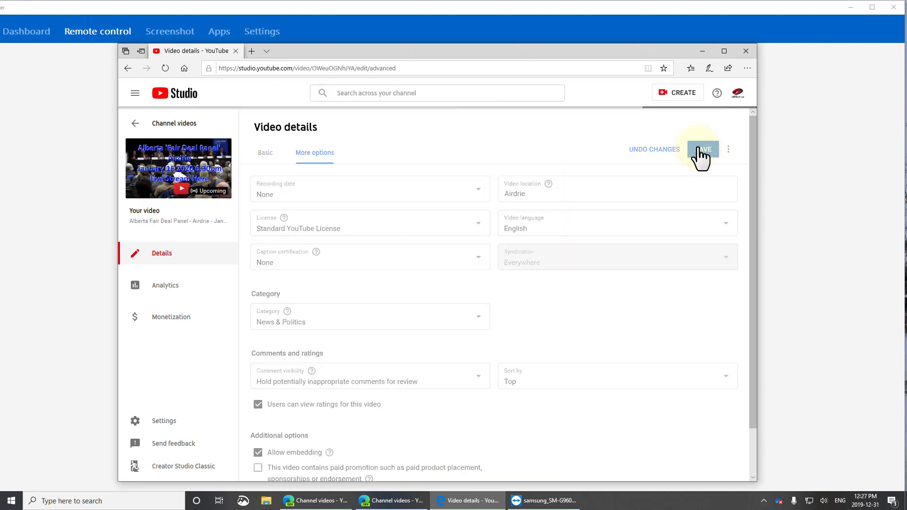
# Step: Save the stream details and turn monetization On
pyautogui.click(171, 317)
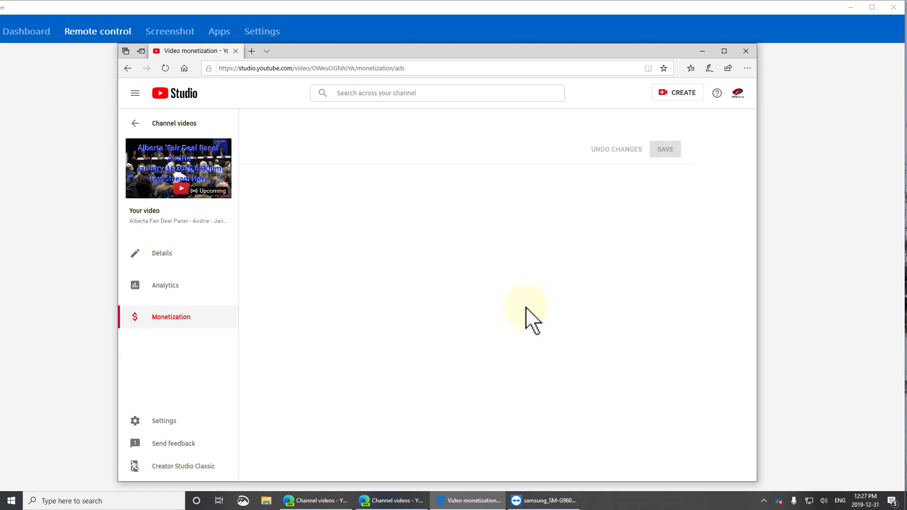
pyautogui.click(293, 198)
pyautogui.click(266, 190)
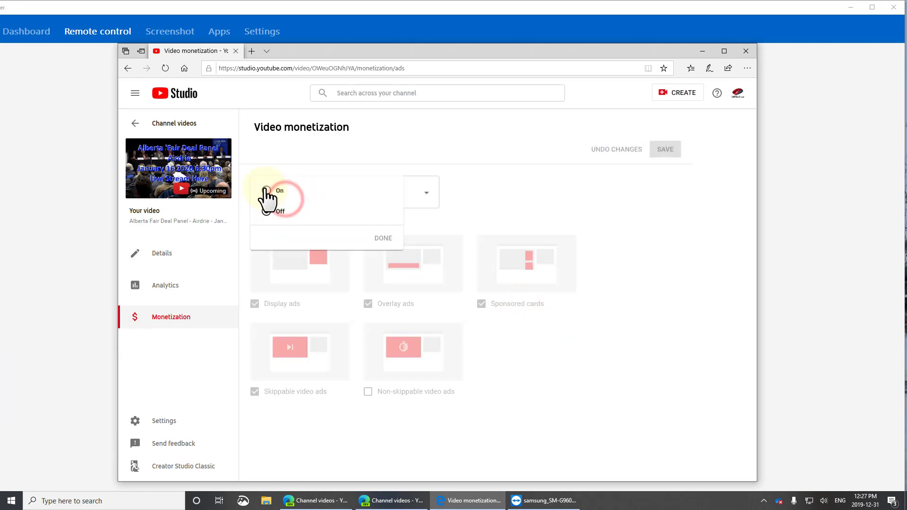
pyautogui.click(383, 238)
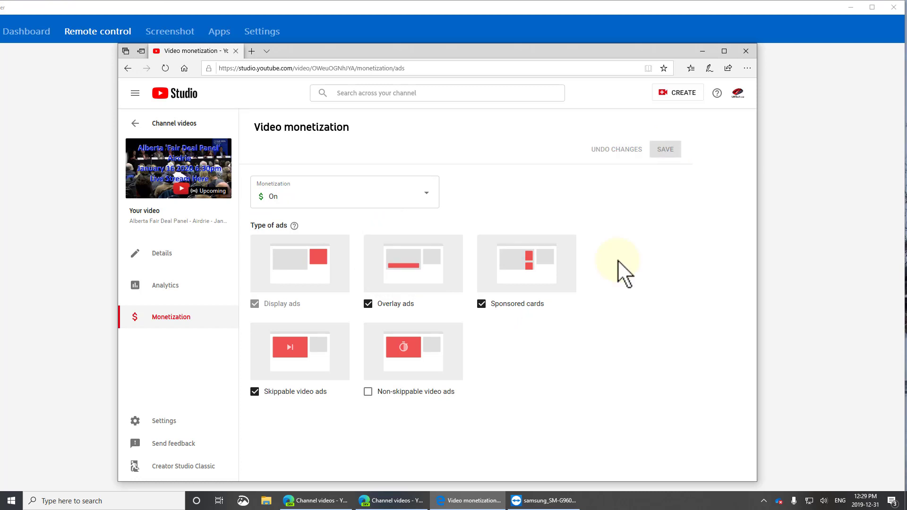
# Step: Copy the upcoming stream's shareable link from the channel's video list
pyautogui.click(136, 124)
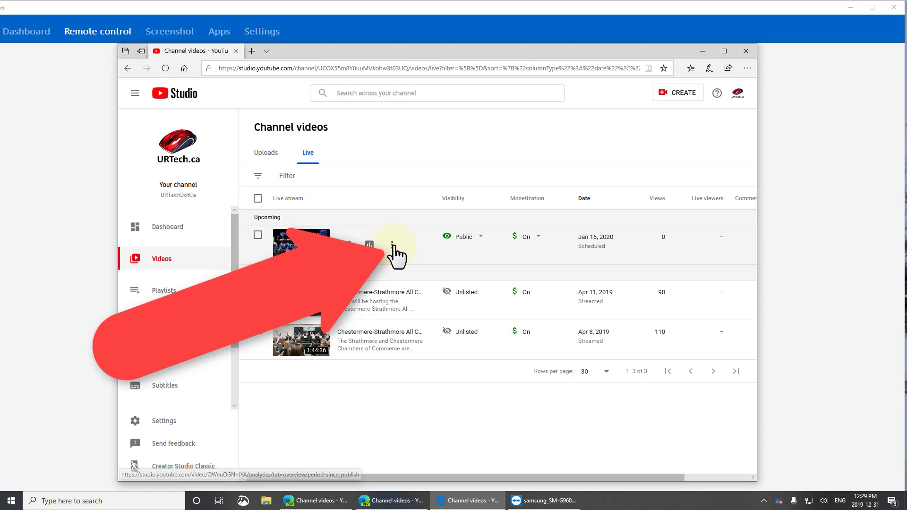
pyautogui.click(392, 245)
pyautogui.click(370, 277)
pyautogui.hotkey('alt', 'Tab')
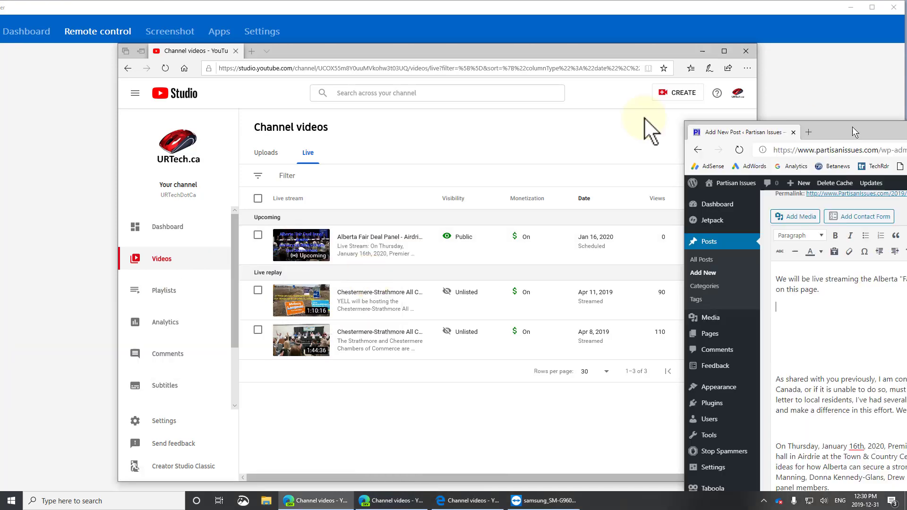
# Step: Embed the Fair Deal Panel stream in the WordPress post by pasting its link
pyautogui.doubleClick(337, 78)
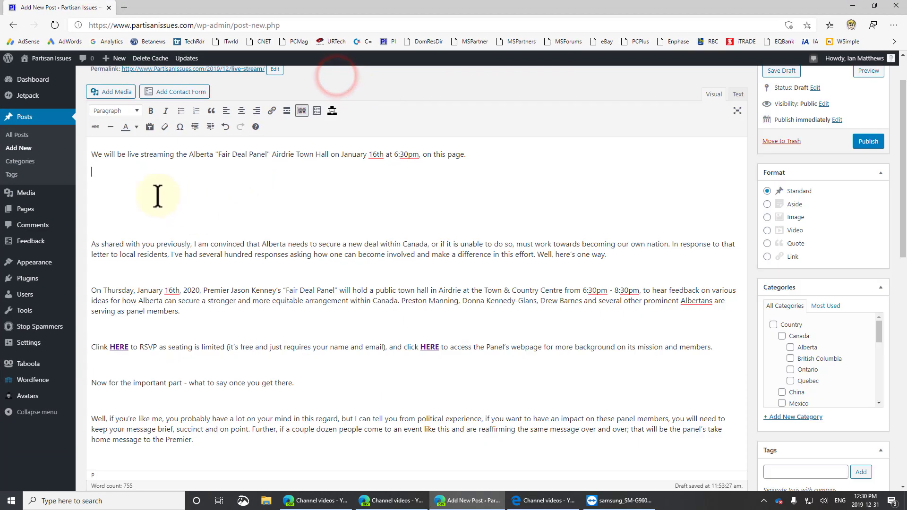
pyautogui.hotkey('ctrl', 'v')
pyautogui.scroll(1, 623, 196)
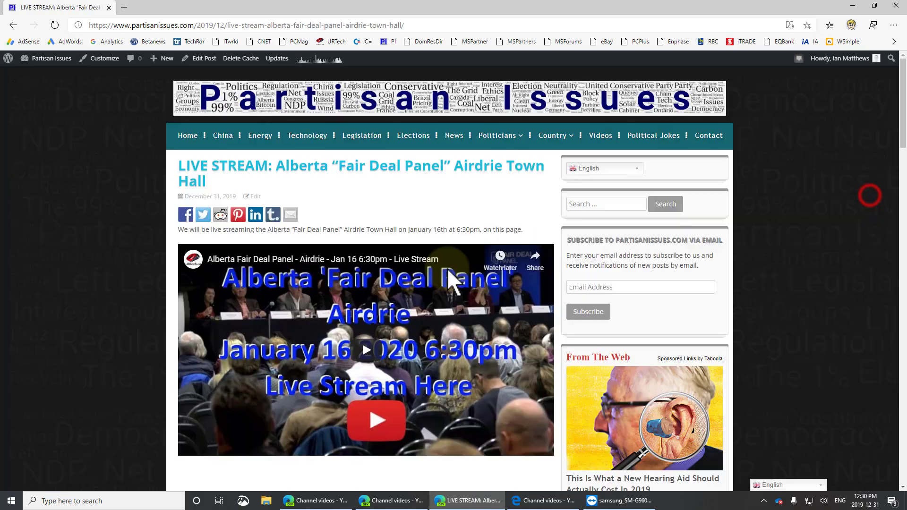
pyautogui.scroll(-4, 447, 268)
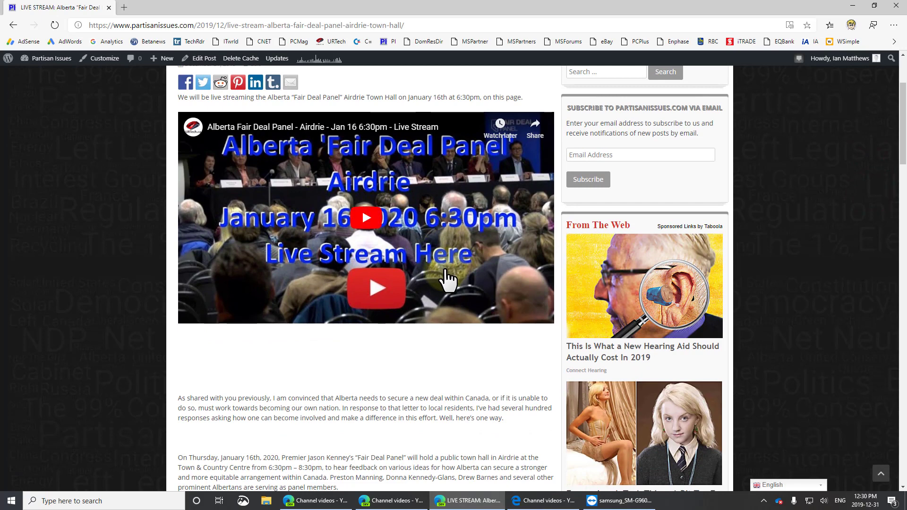
# Step: Play the embedded stream in the published post to check its countdown, then return to the phone mirror
pyautogui.scroll(4, 377, 333)
pyautogui.click(371, 350)
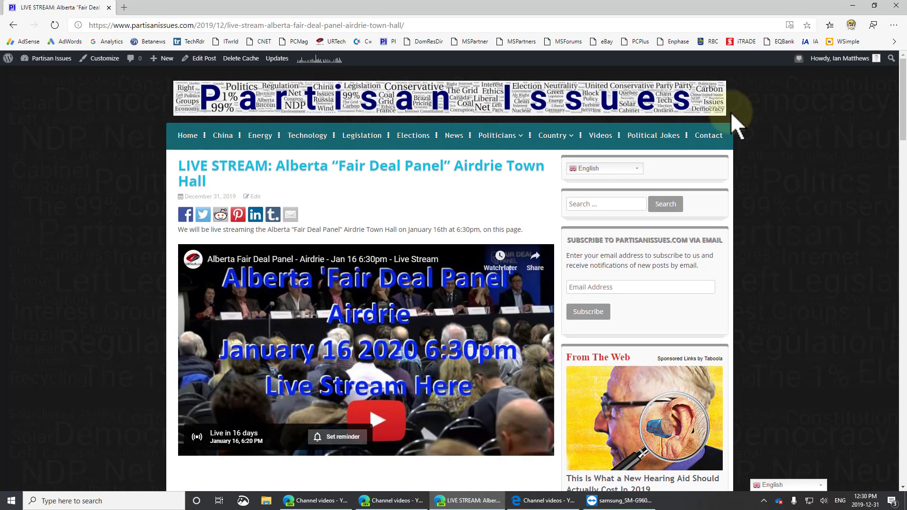
pyautogui.click(541, 502)
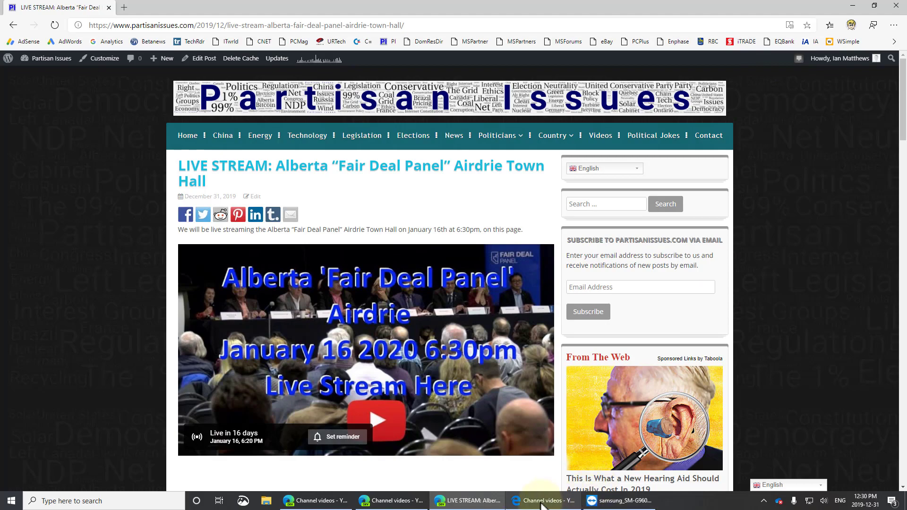
pyautogui.click(610, 502)
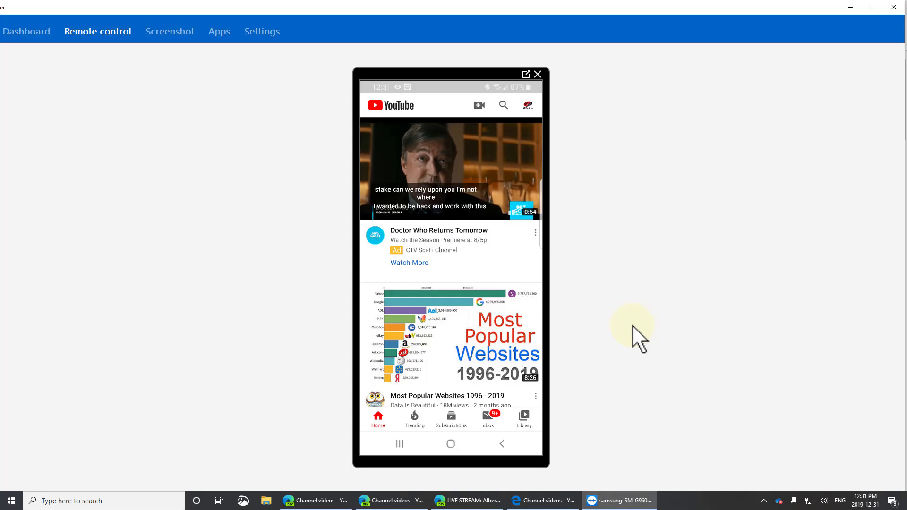